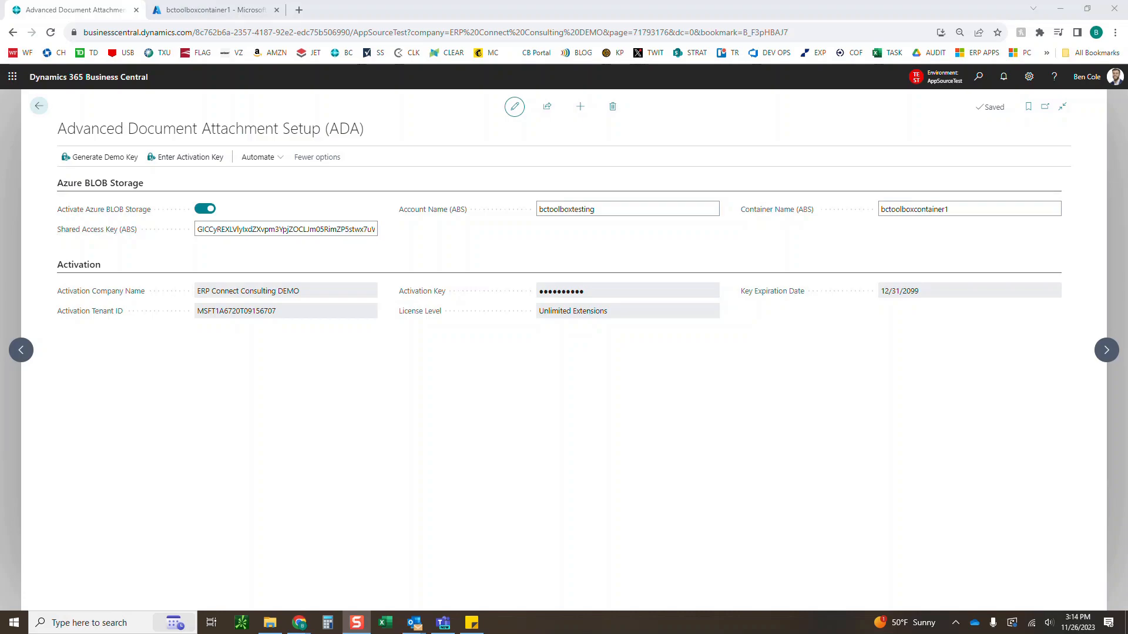
# Examine the blobs in the Azure container bctoolboxcontainer1, and go back from the attachment setup to Microsoft Surface 8 in the Items list.
pyautogui.click(211, 10)
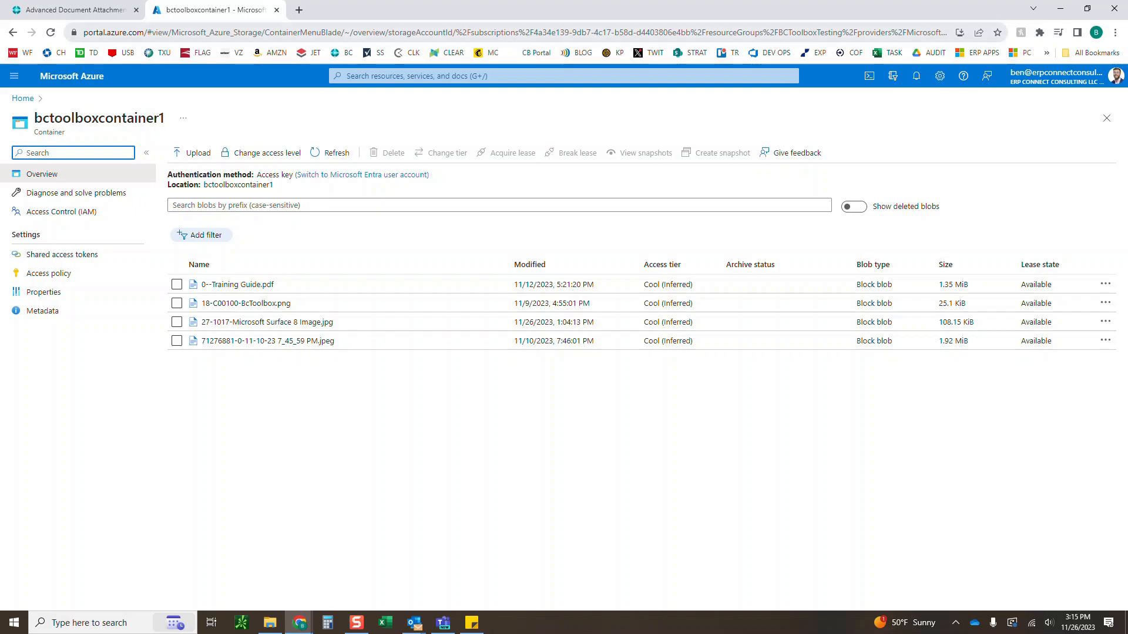
pyautogui.hotkey('ctrl', 'shift', 'Tab')
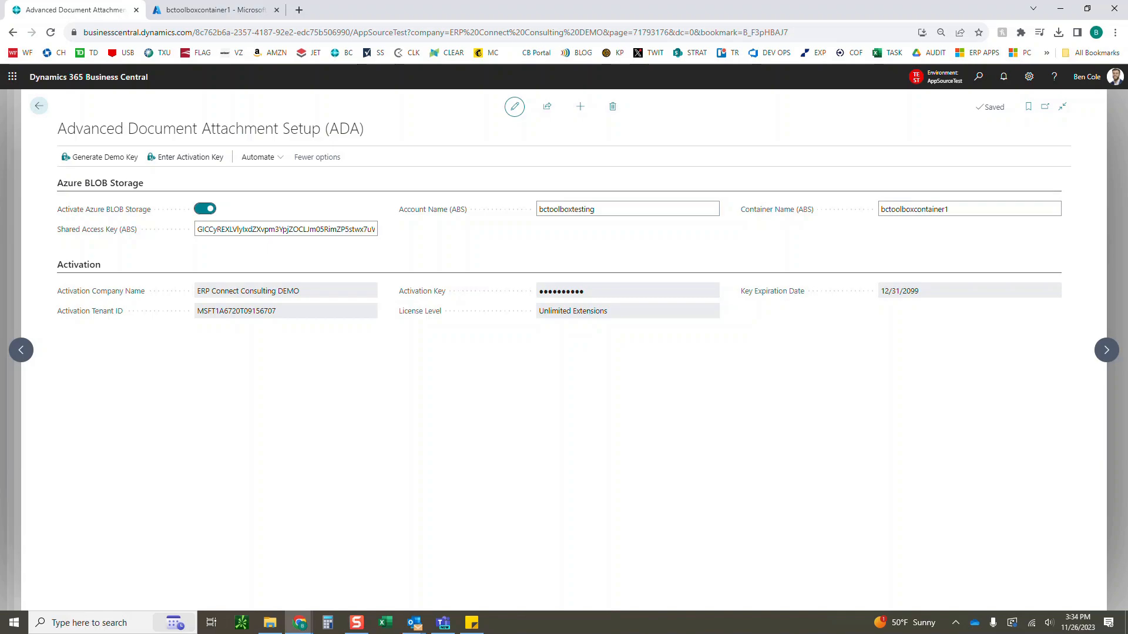
pyautogui.click(39, 106)
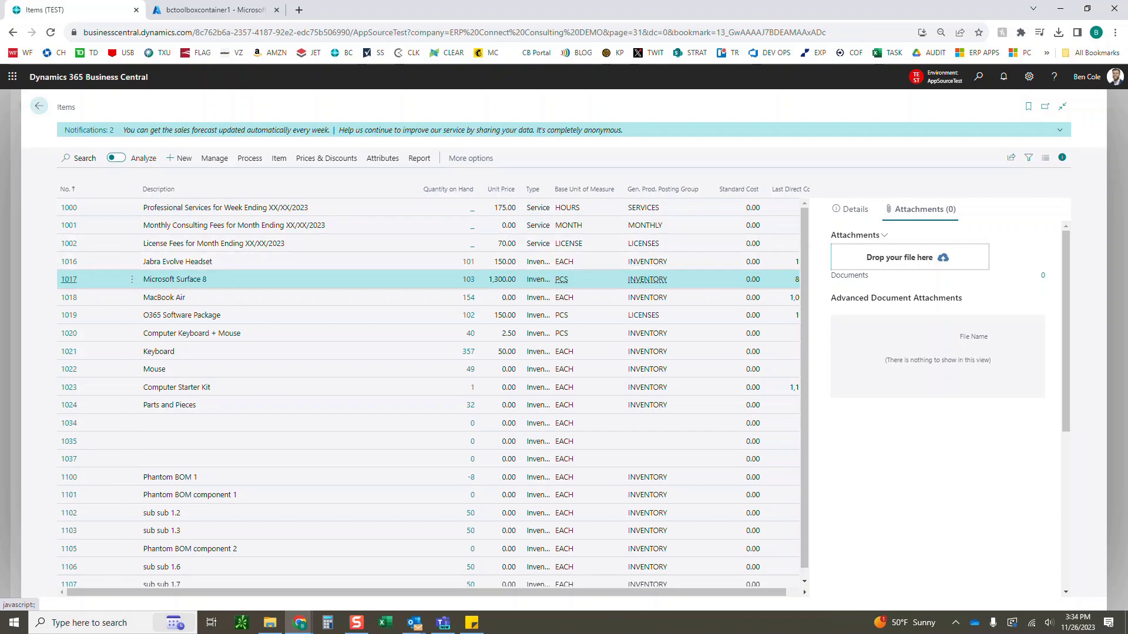
pyautogui.moveTo(142, 280); pyautogui.dragTo(208, 279)
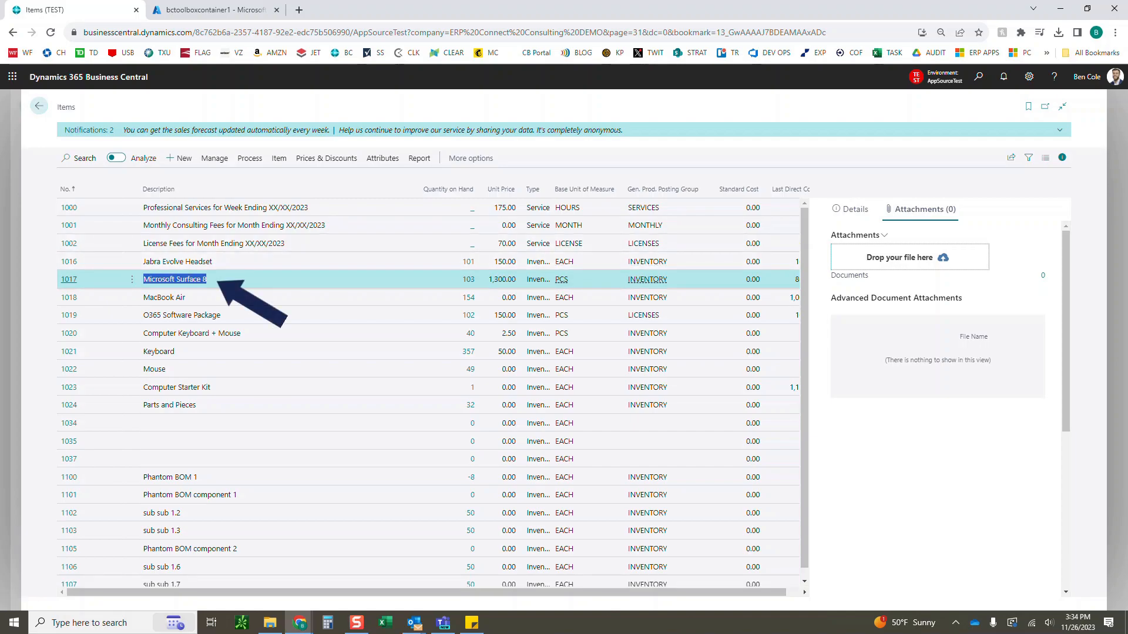
pyautogui.click(215, 280)
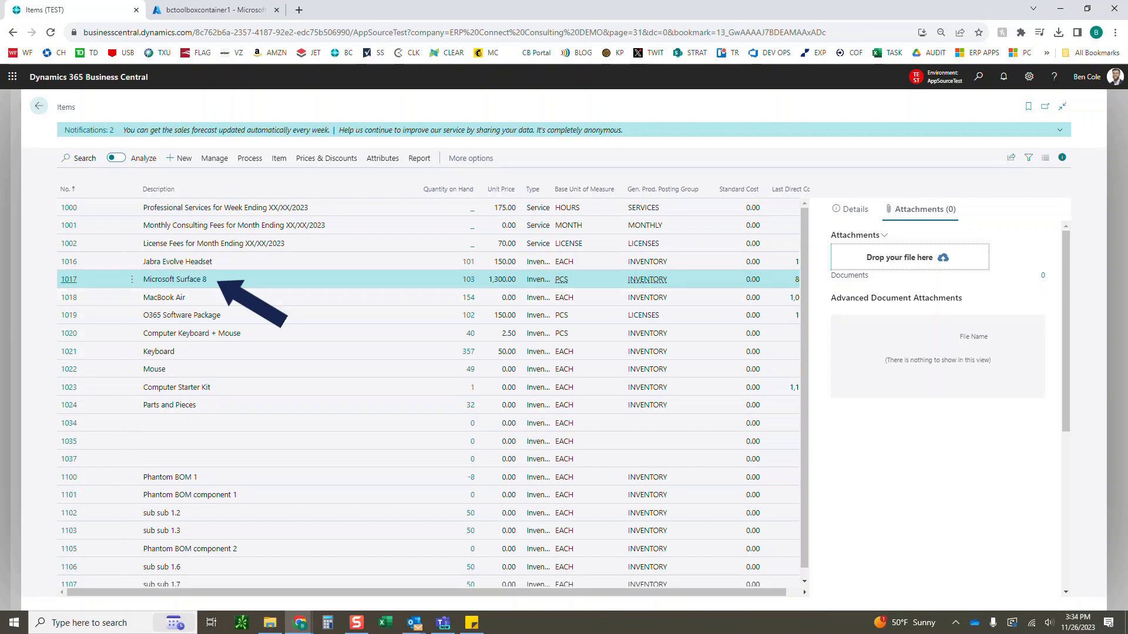
pyautogui.click(849, 276)
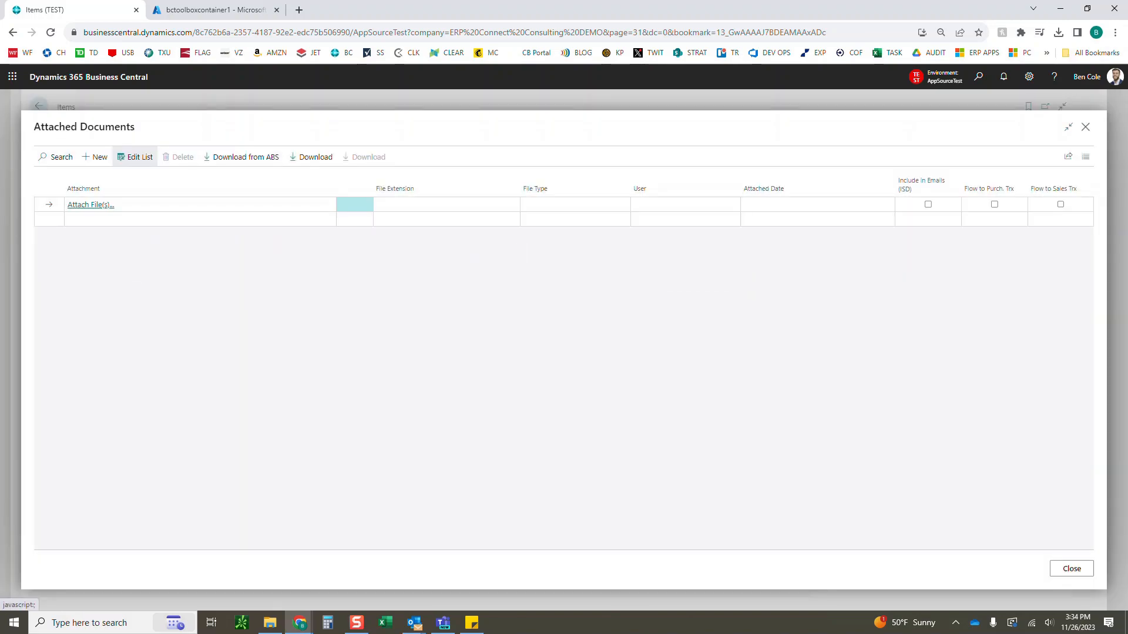
pyautogui.click(91, 205)
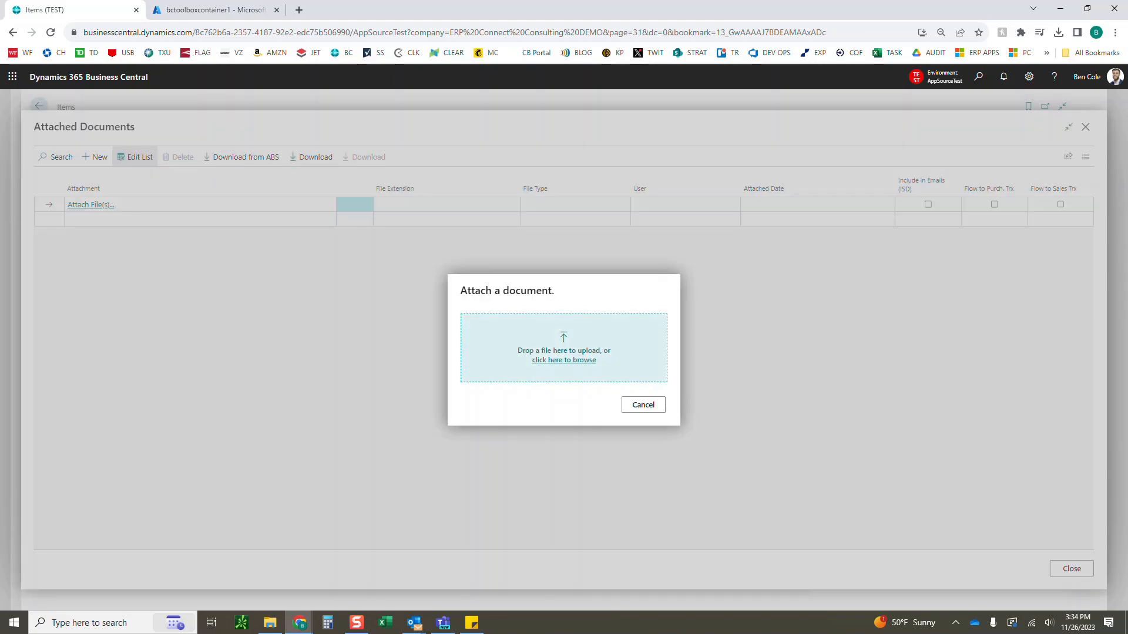
pyautogui.click(644, 405)
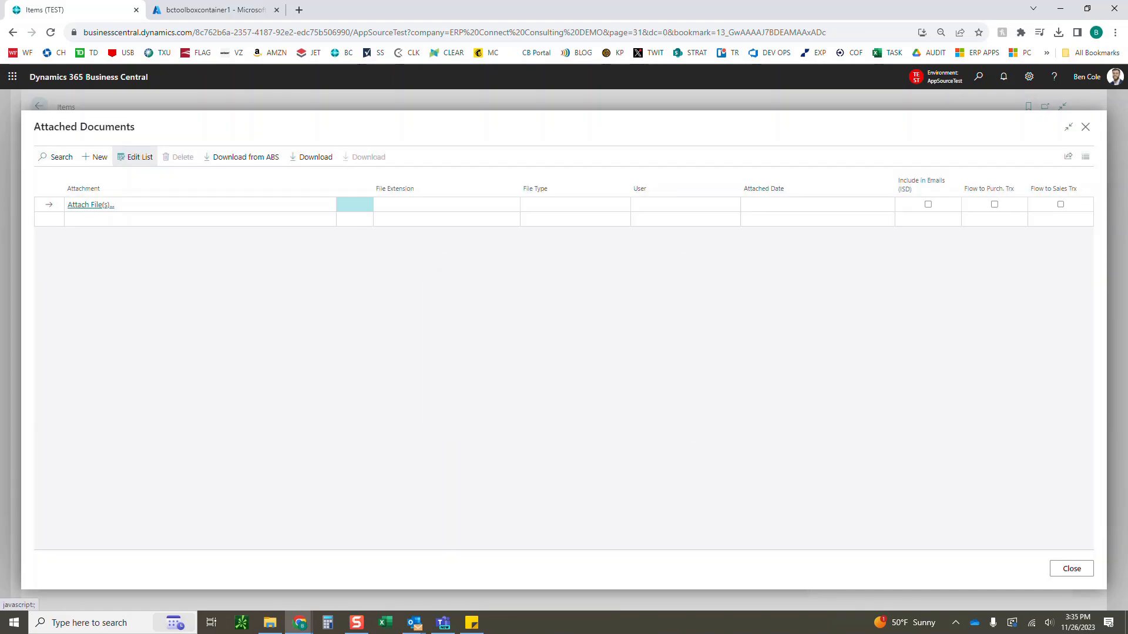
pyautogui.click(1071, 568)
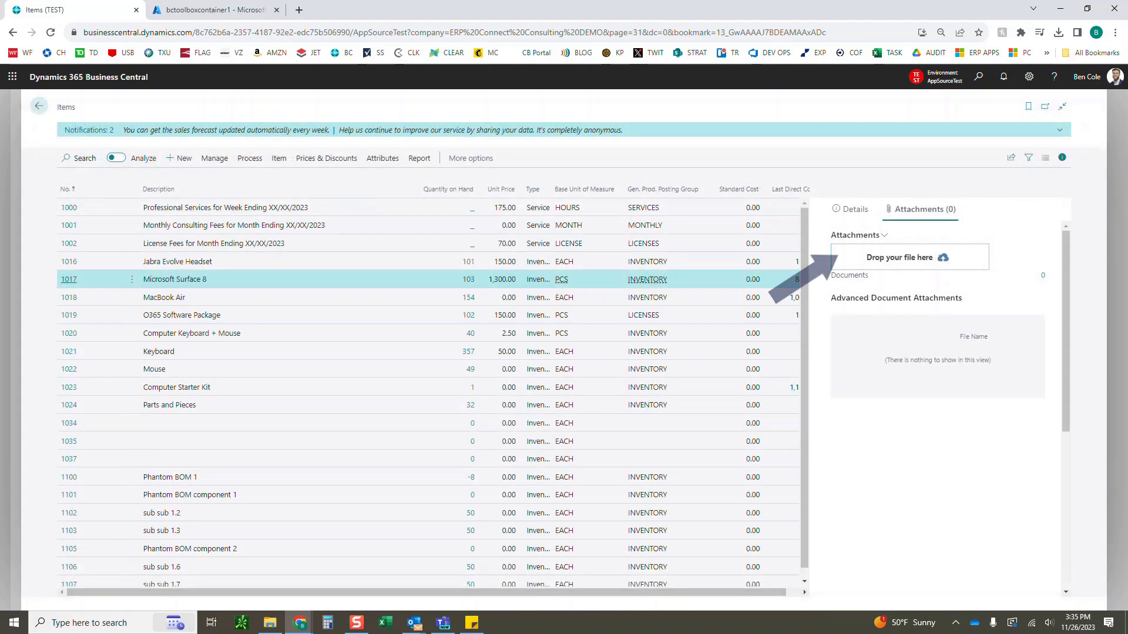
# Attach Microsoft Surface 8 Image.jpg to item 1017 and review the item's attached documents list.
pyautogui.moveTo(899, 353); pyautogui.dragTo(908, 268)
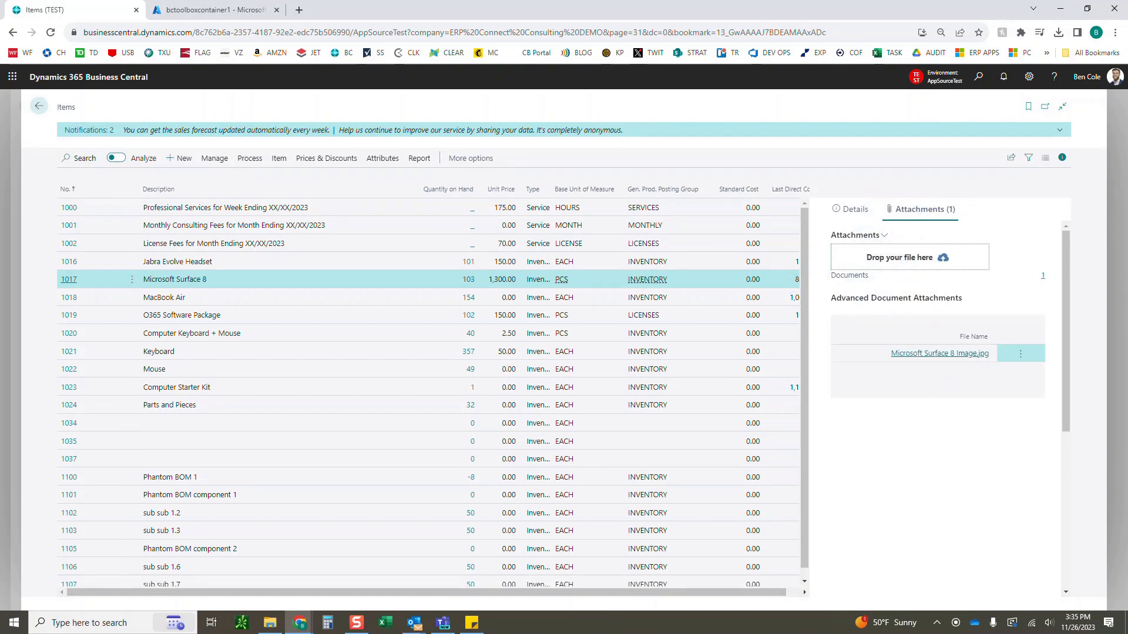
pyautogui.click(1043, 275)
pyautogui.click(1072, 569)
pyautogui.click(1043, 275)
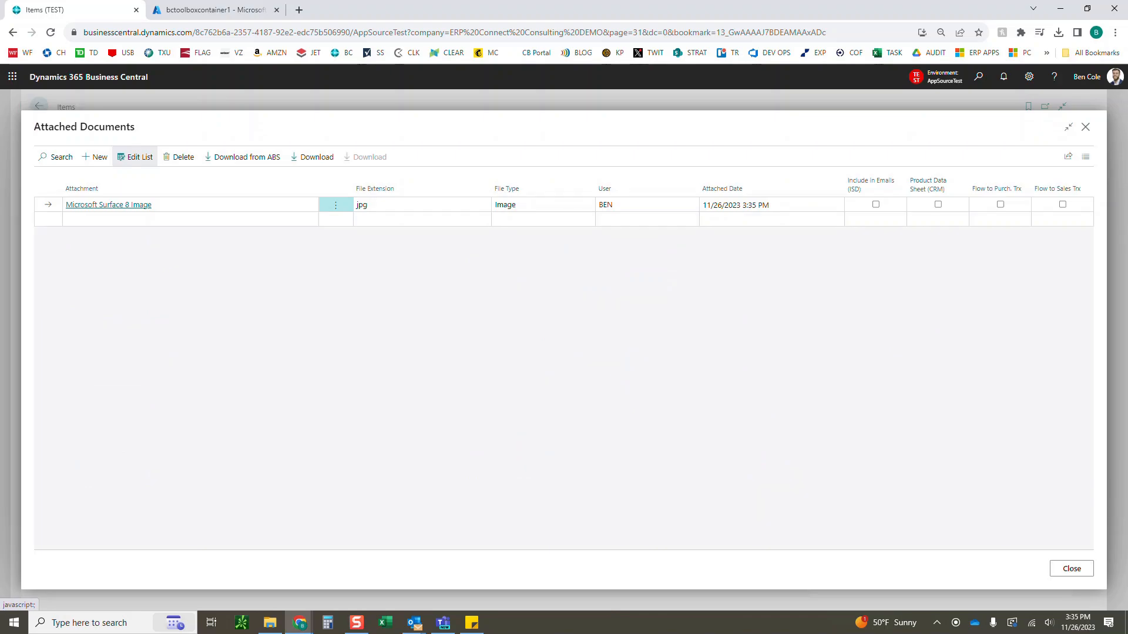
pyautogui.press('Escape')
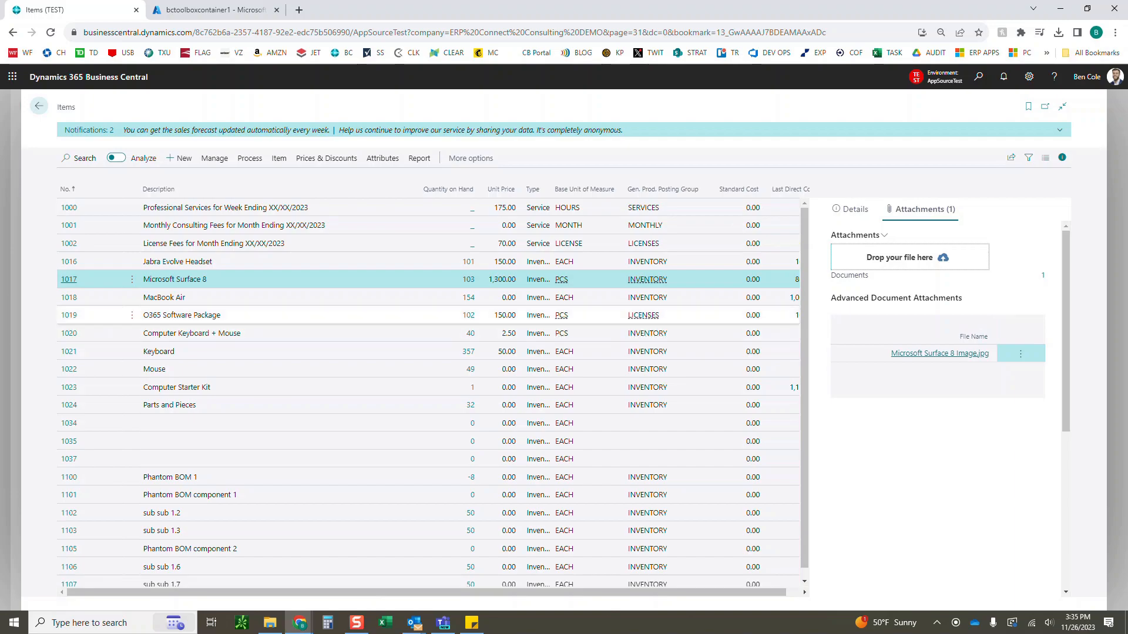
# Open the Microsoft Surface 8 item card and attach History and Statistics Setup and User Guide.pdf after viewing its attached documents.
pyautogui.press('Return')
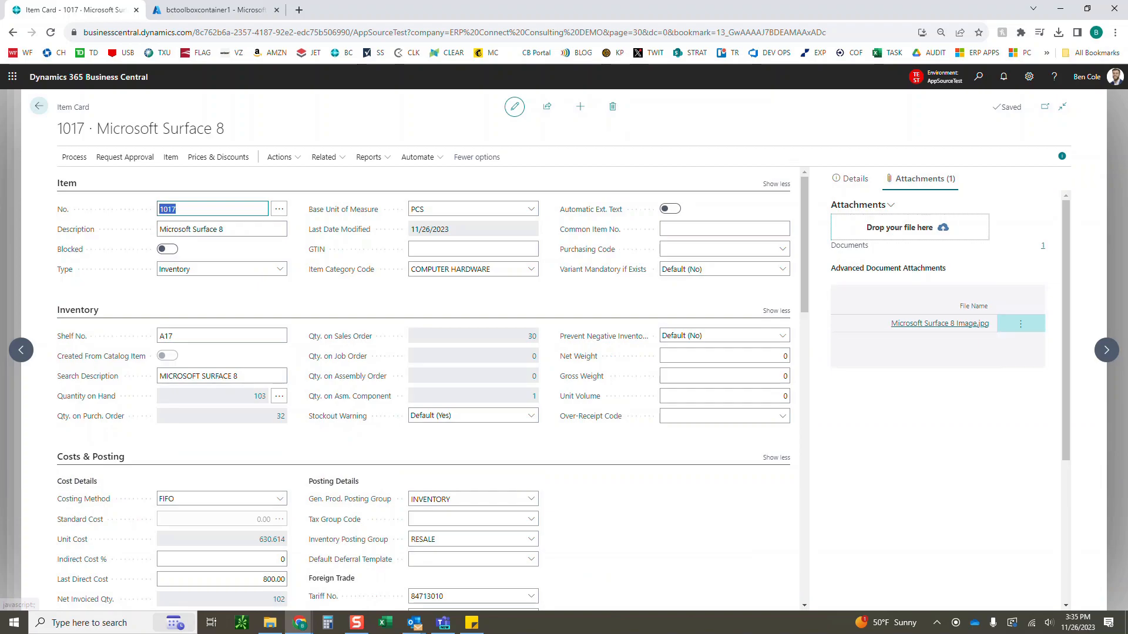
pyautogui.click(1043, 246)
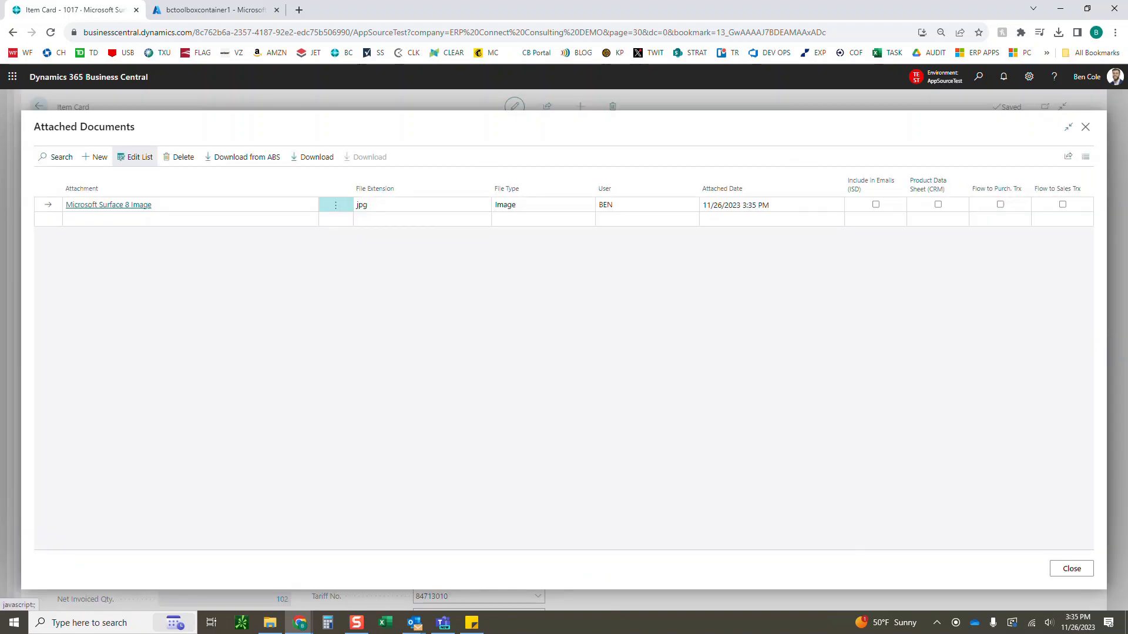
pyautogui.click(1072, 569)
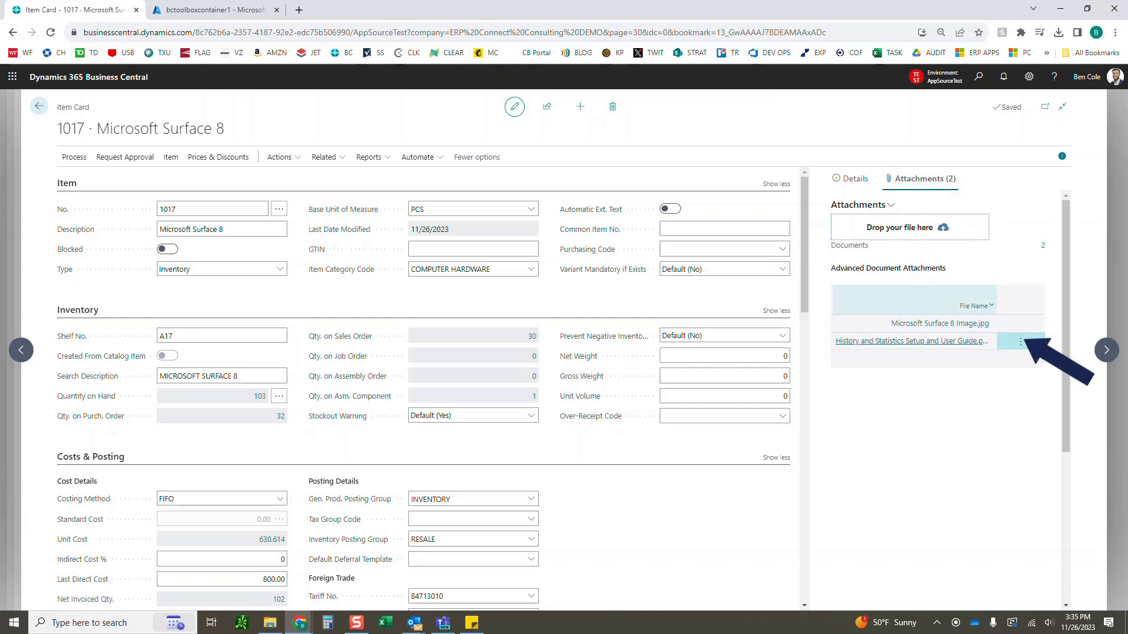
# Review the item's attached documents and compare them with the refreshed blob list in the Azure container.
pyautogui.click(1043, 245)
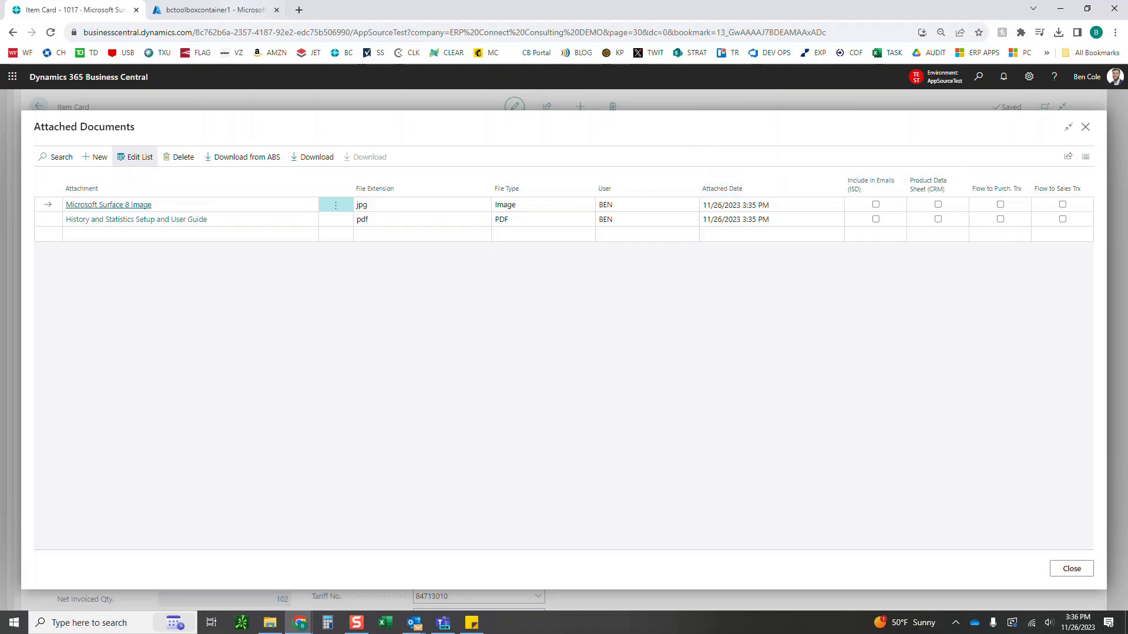
pyautogui.click(208, 9)
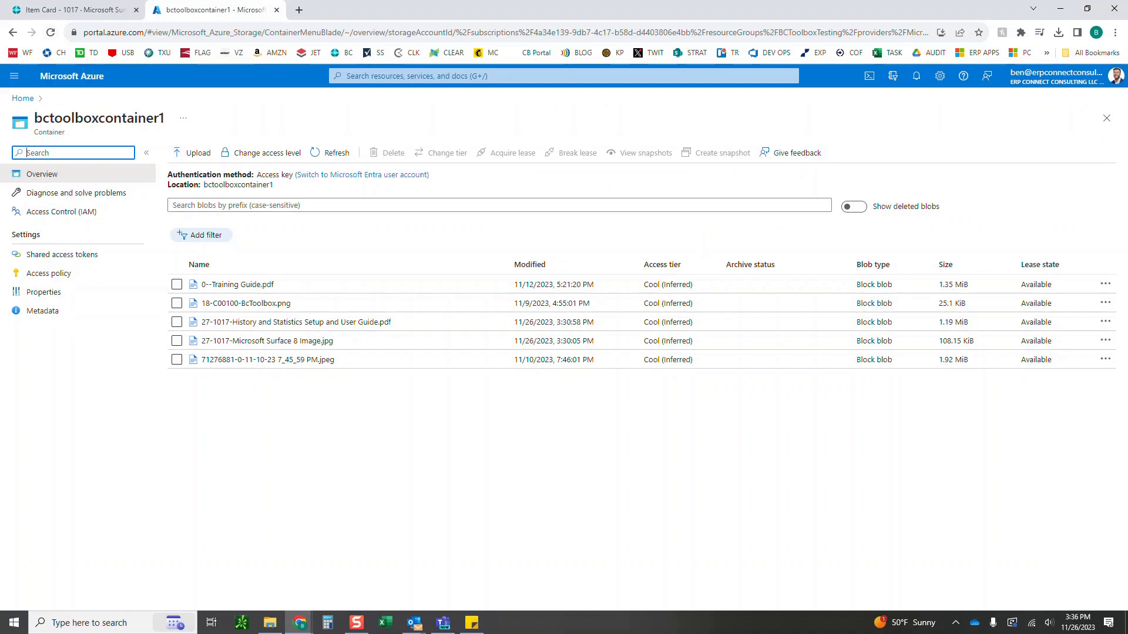
pyautogui.press('F5')
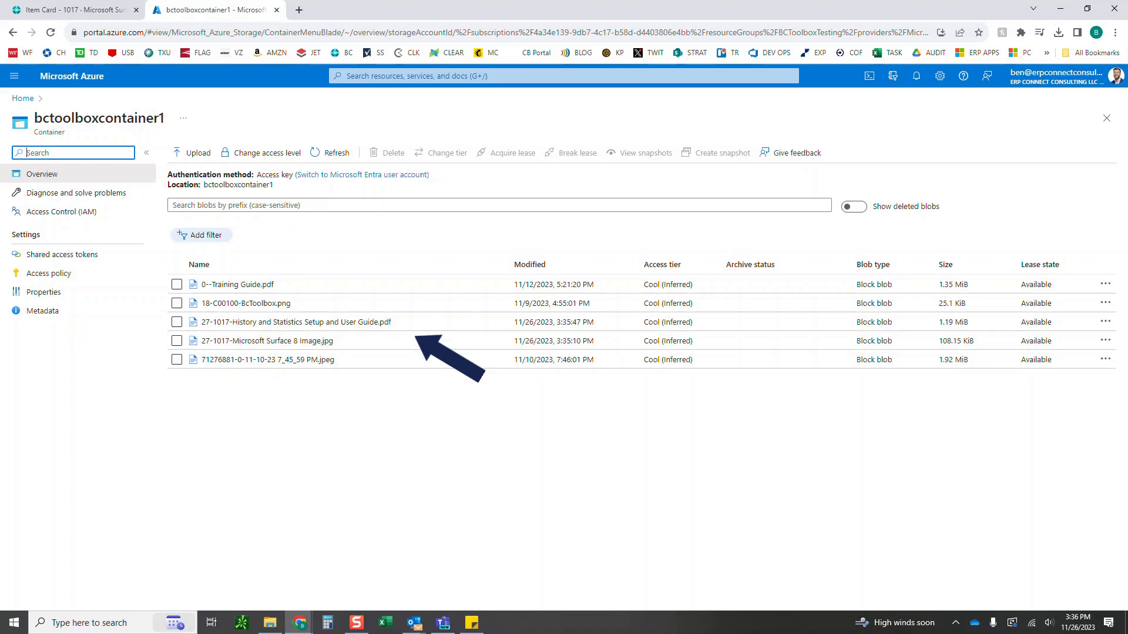
# Delete the History and Statistics Setup and User Guide.pdf attachment from the Microsoft Surface 8 item card in Business Central.
pyautogui.click(75, 9)
pyautogui.click(1072, 569)
pyautogui.click(1021, 341)
pyautogui.click(1013, 360)
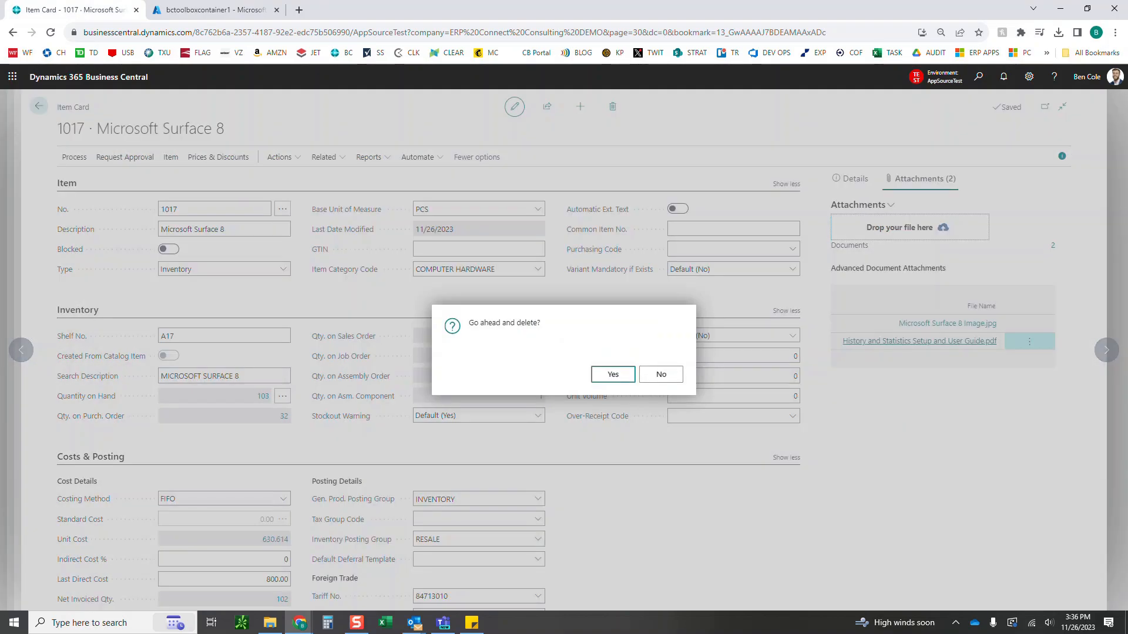
pyautogui.press('Return')
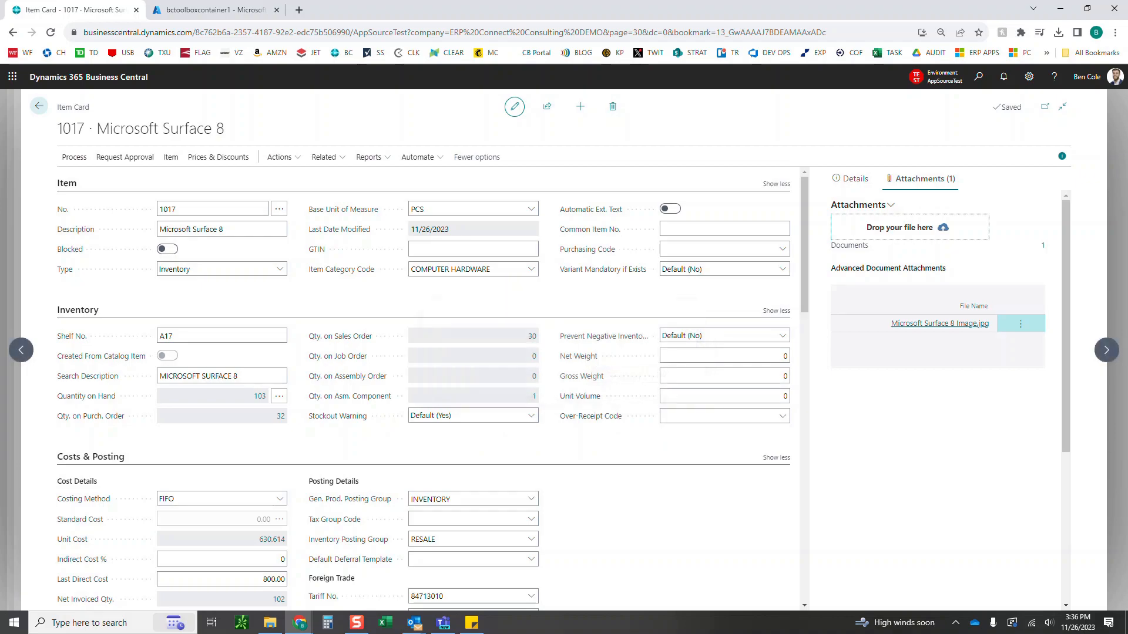
# Check the item's attached documents and the refreshed Azure container for the deleted PDF, and return to the item card.
pyautogui.click(1043, 245)
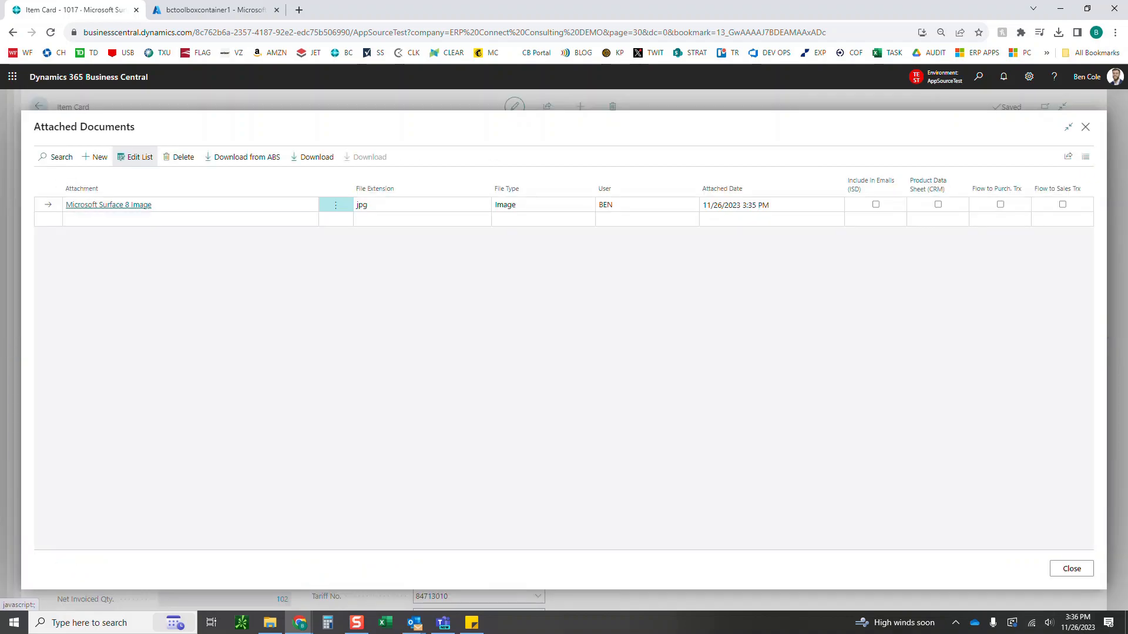
pyautogui.hotkey('ctrl', 'Tab')
pyautogui.press('F5')
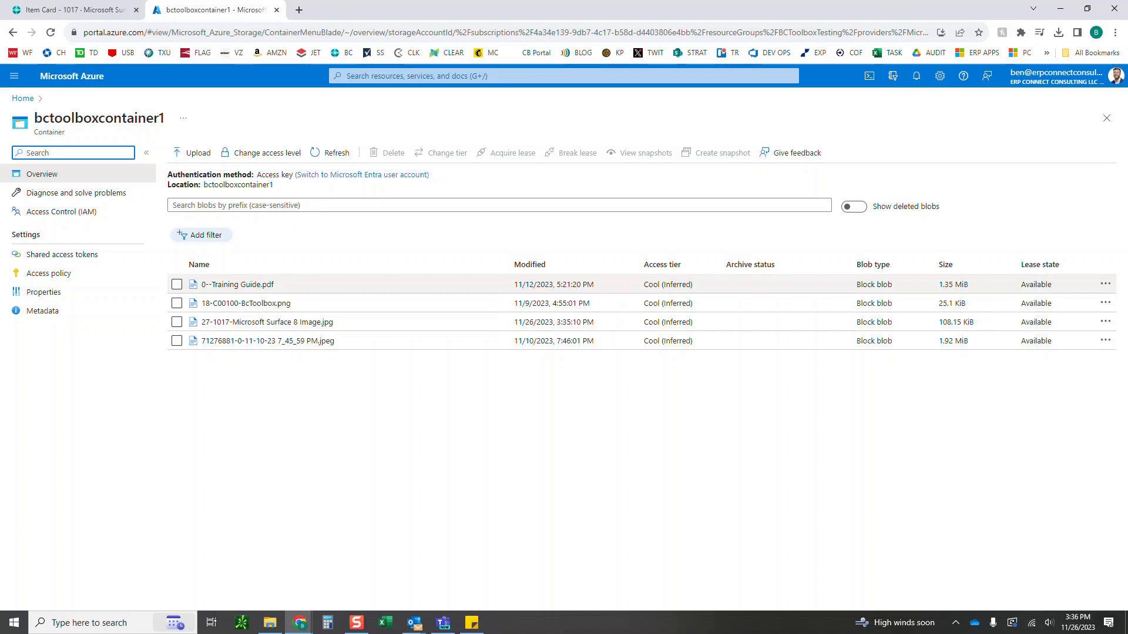
pyautogui.hotkey('ctrl', 'Tab')
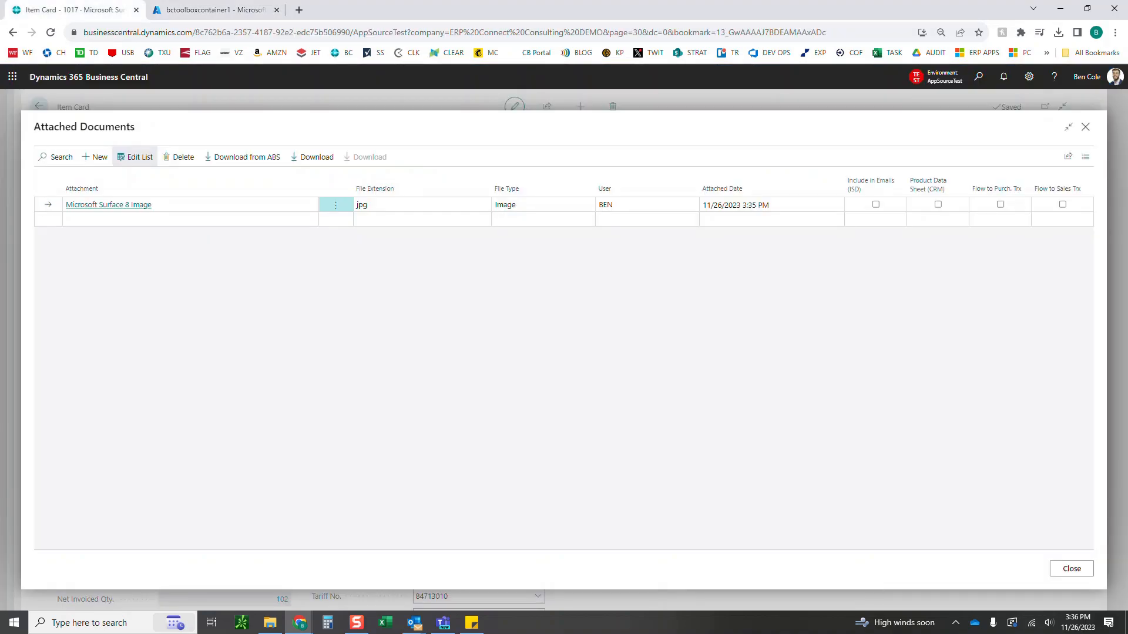
pyautogui.press('Escape')
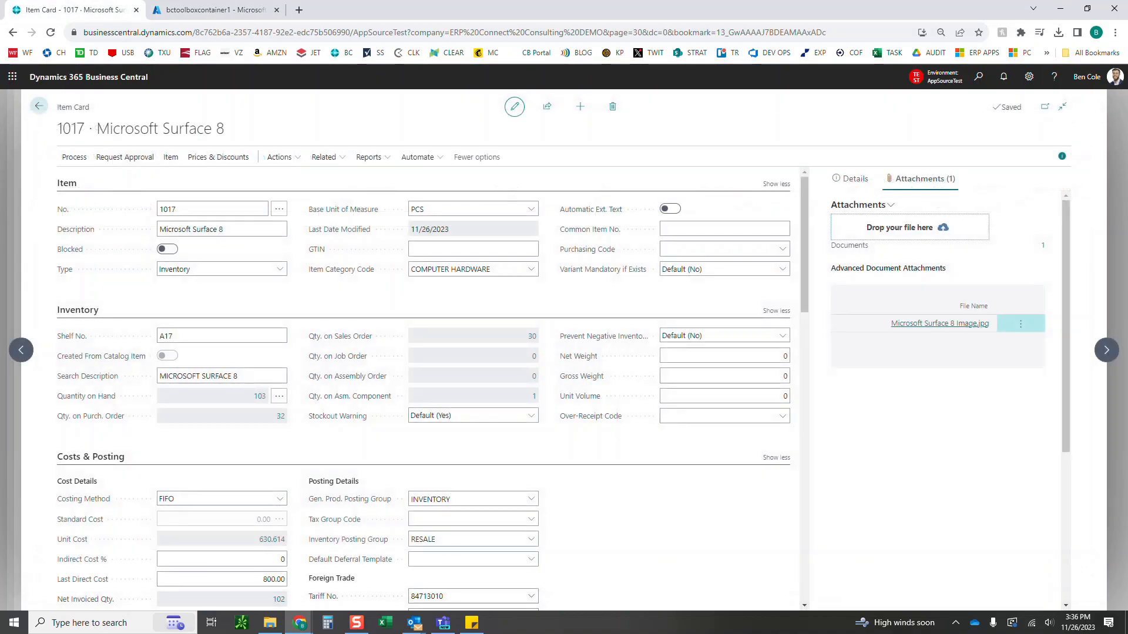